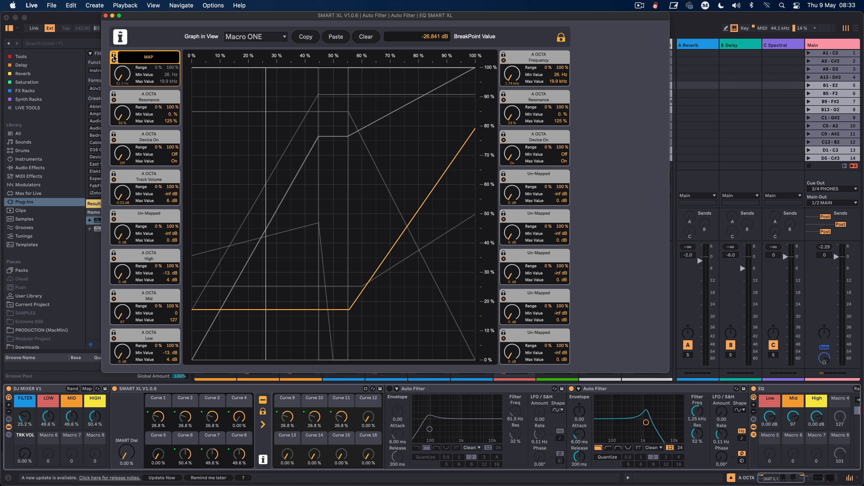
Show the Auto Filter frequency curves of Macro ONE and Macro NINE in the Smart XL graph.
click(114, 55)
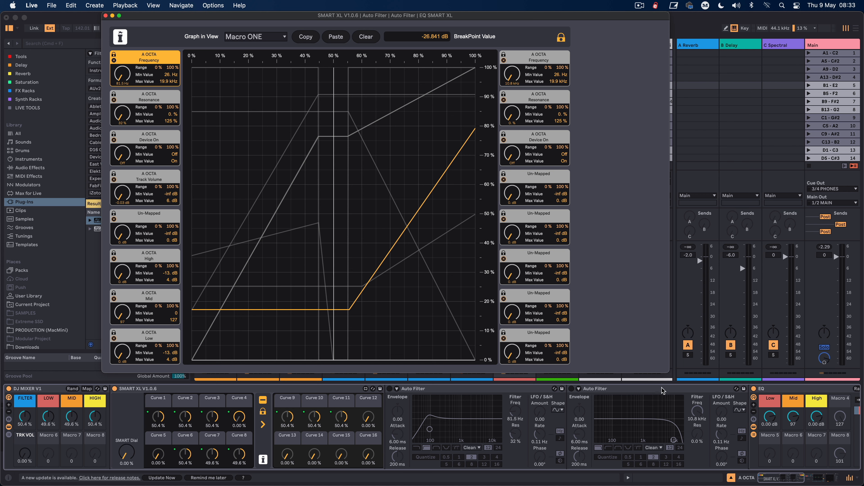
click(115, 57)
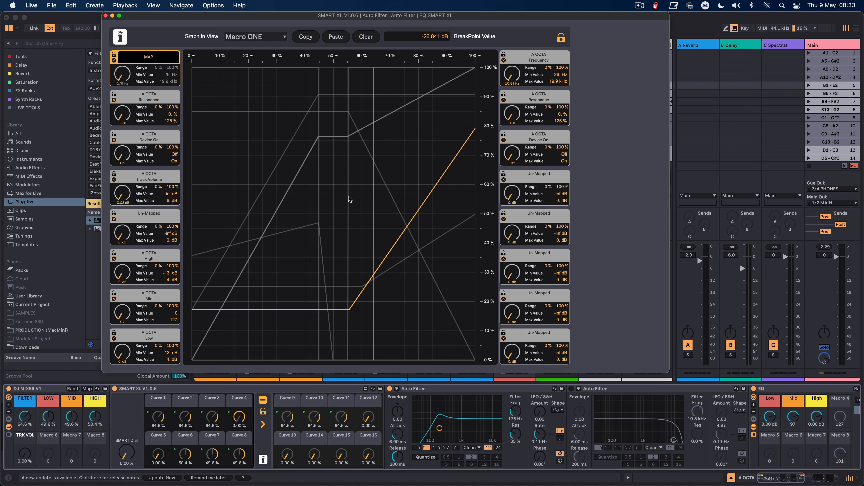
click(113, 55)
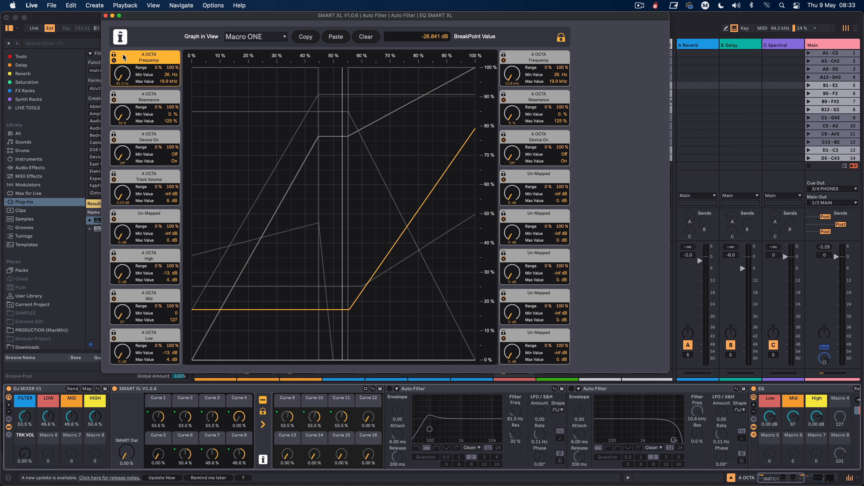
click(504, 55)
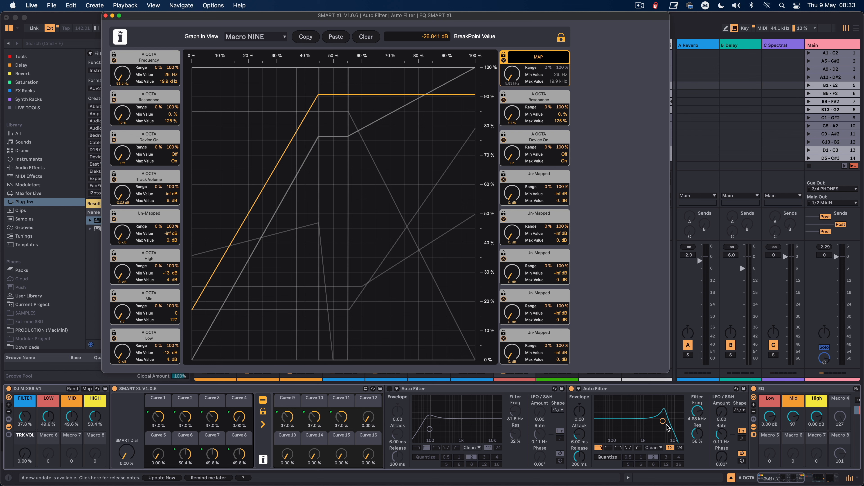
Show the Macro TWO resonance curve and the Macro THREE and Macro ELEVEN Device On curves in the graph.
click(113, 97)
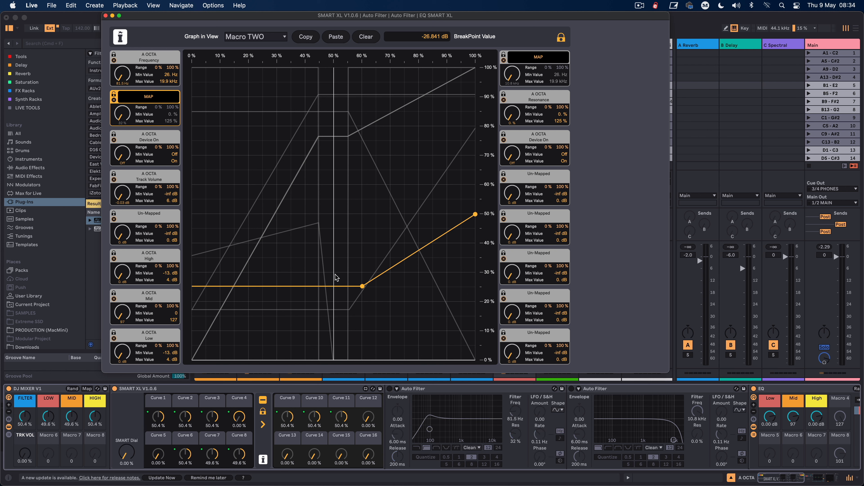
click(115, 137)
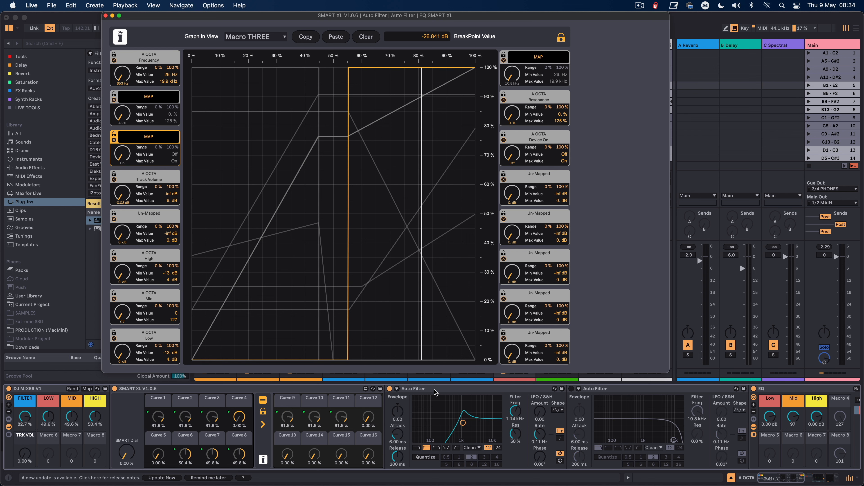
click(504, 135)
click(504, 135)
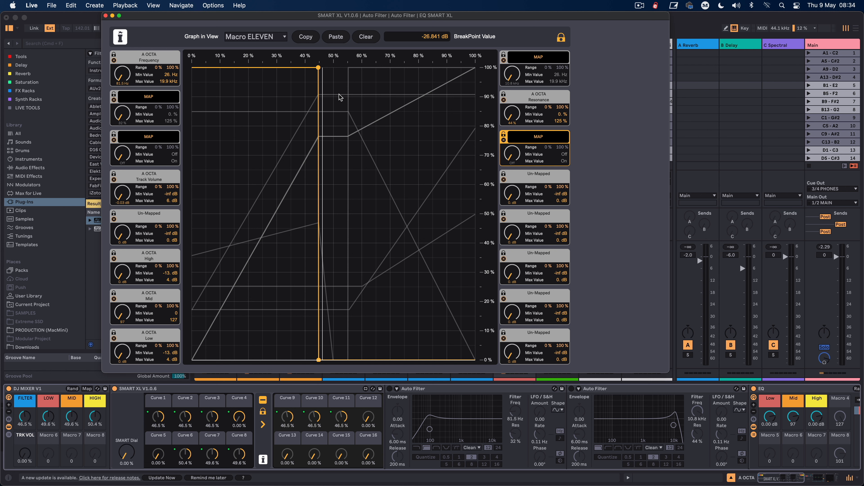
click(505, 132)
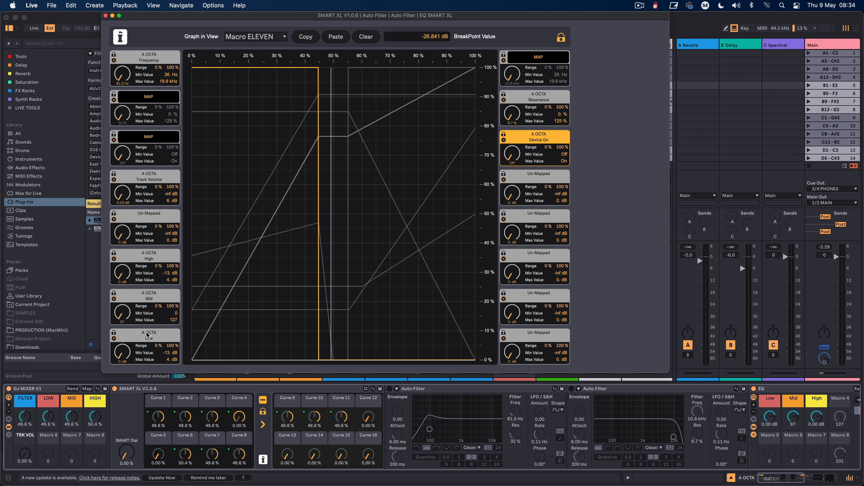
Show the Macro EIGHT curve for the Low EQ and try the Low macro knob on the EQ rack.
click(123, 336)
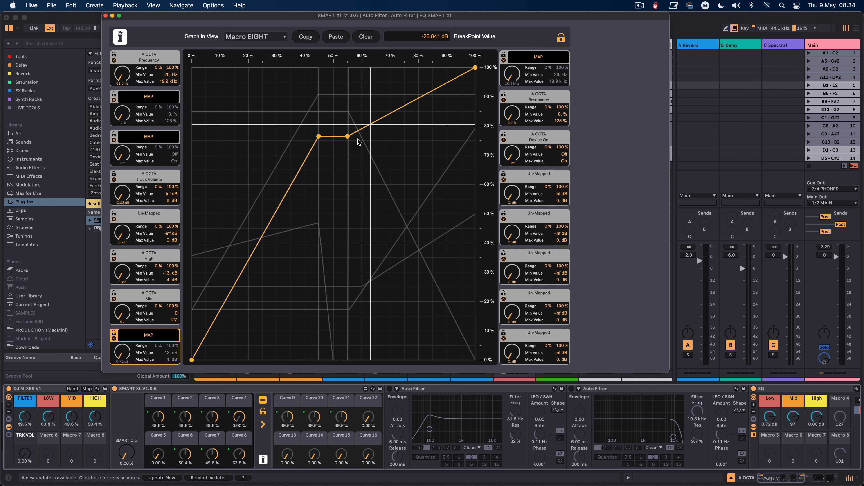
scroll(694, 434, right, 5)
scroll(694, 434, right, 12)
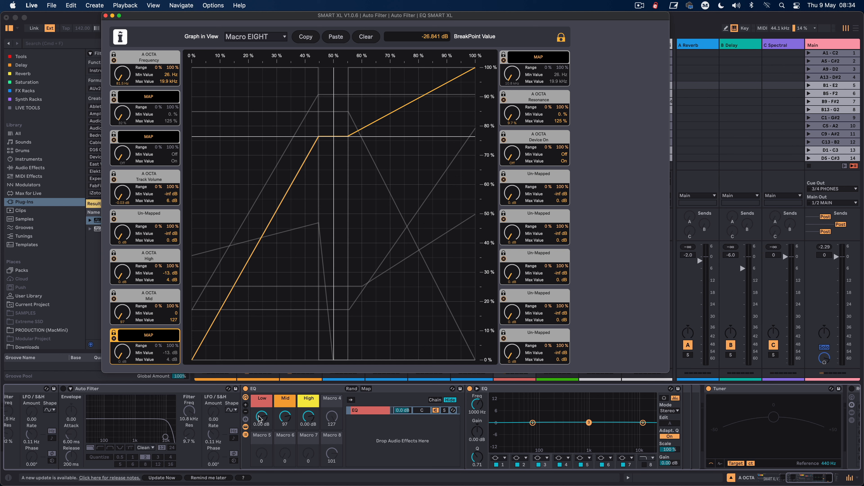
mouse_move(261, 416)
mouse_down()
mouse_move(262, 450)
mouse_move(261, 405)
mouse_move(269, 430)
mouse_up()
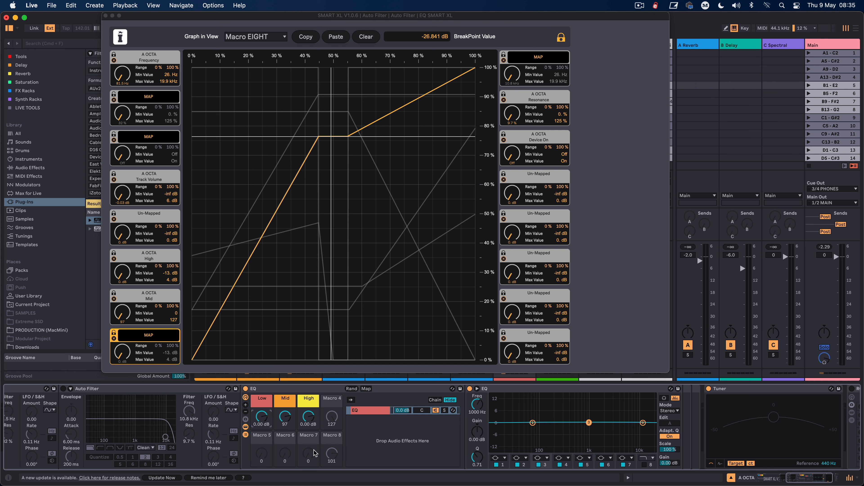
Toggle the mapping of Macro EIGHT and close the Smart XL graph window.
scroll(316, 453, left, 7)
click(115, 333)
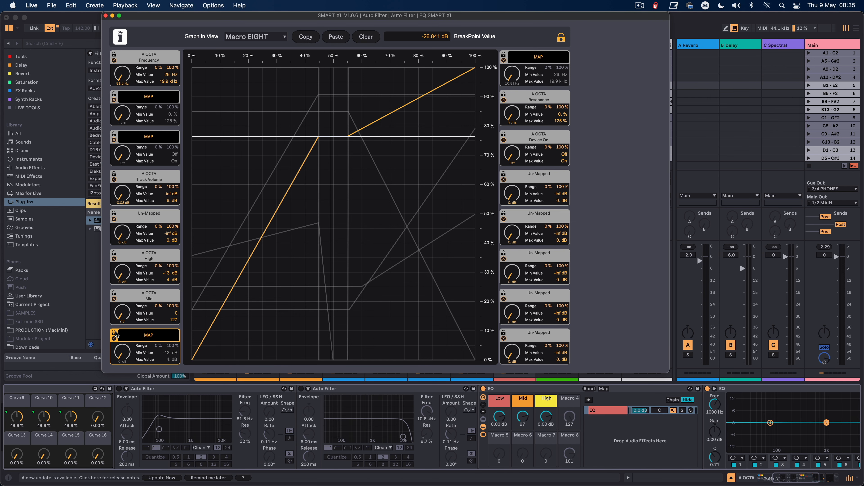
click(115, 333)
key(super+w)
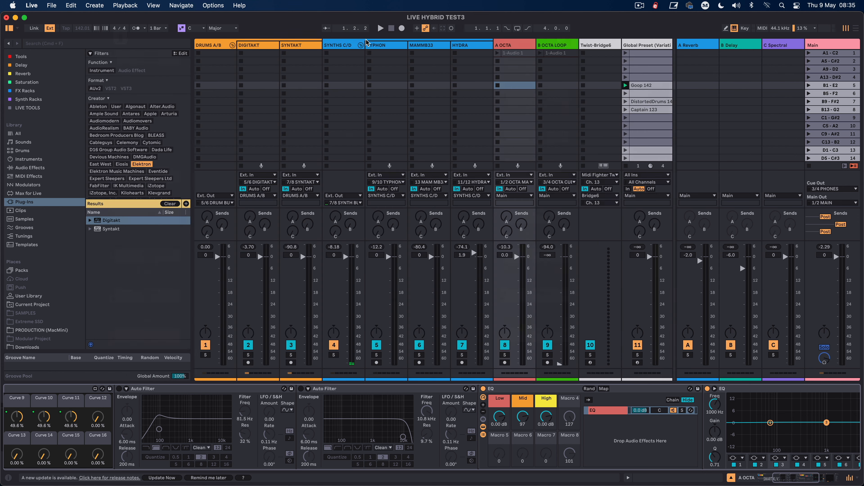
Examine the device chain on the B OCTA LOOP track, from the DJ MIXER V1 rack through to the EQ.
click(558, 43)
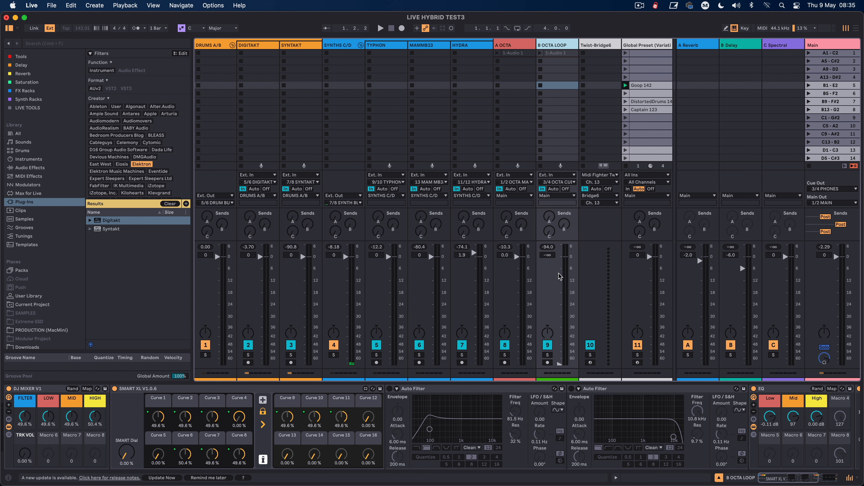
scroll(798, 416, right, 8)
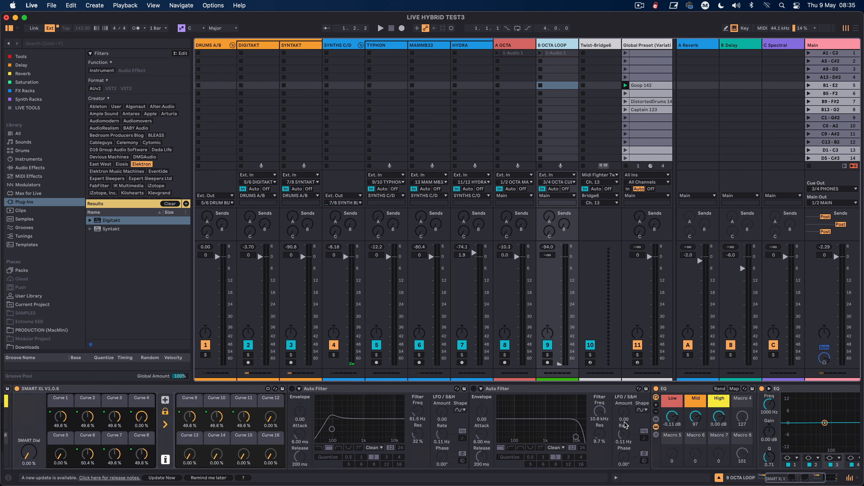
scroll(728, 429, left, 8)
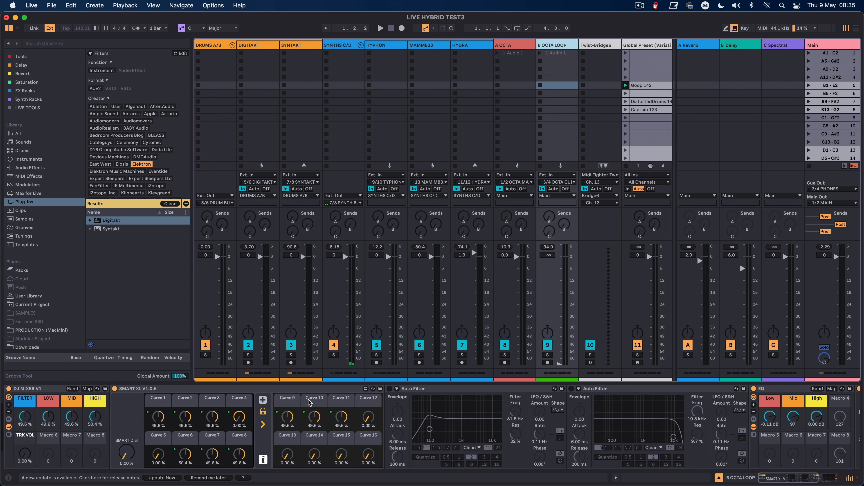
scroll(310, 403, right, 2)
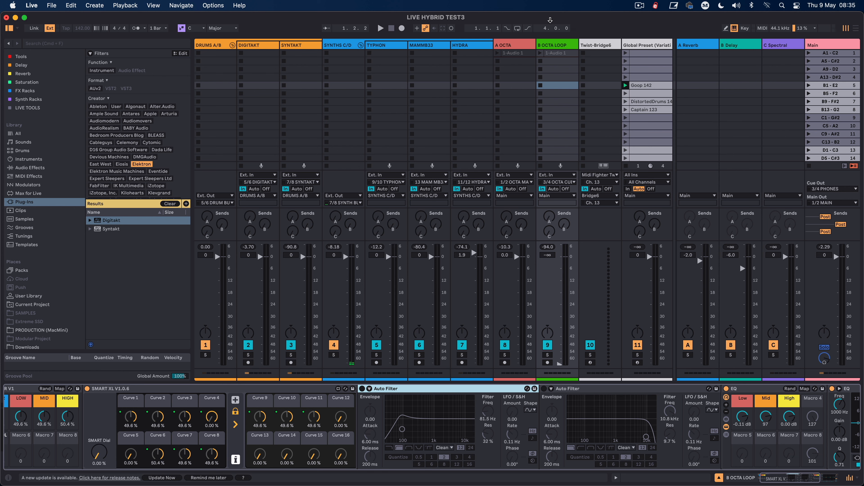
Select the DJ MIXER V1 rack on the A OCTA track and look through all its devices.
click(517, 45)
scroll(101, 430, left, 10)
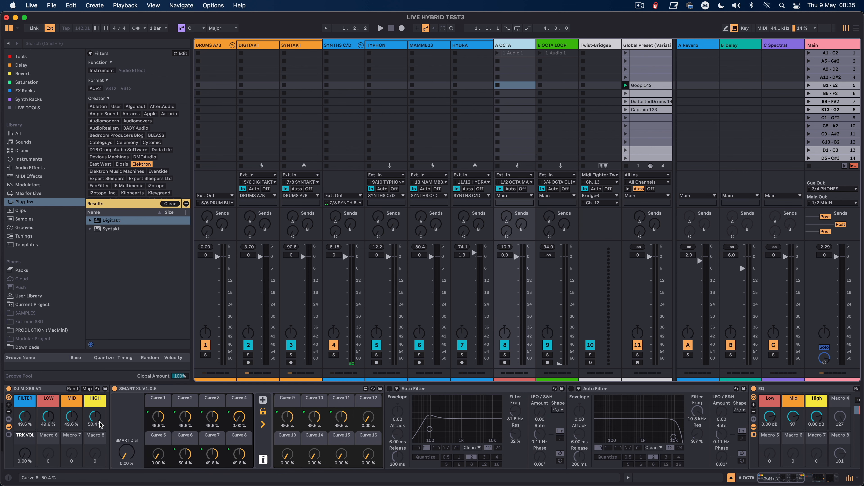
click(64, 390)
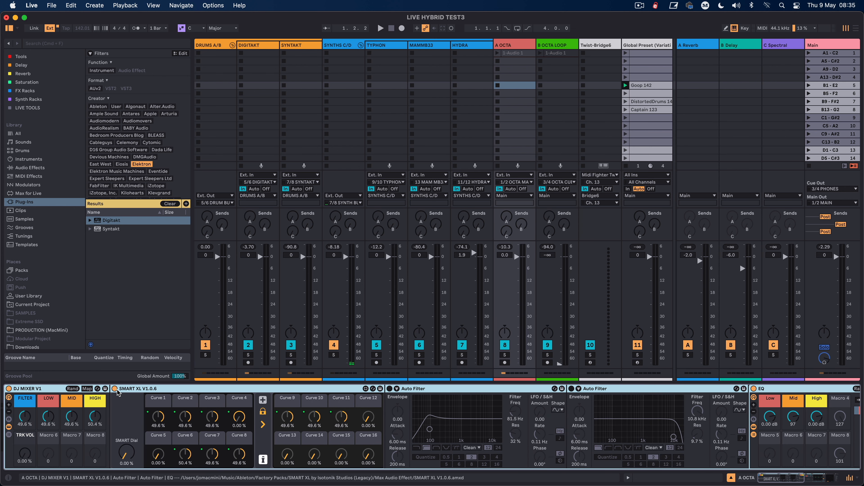
scroll(266, 430, right, 20)
scroll(266, 430, right, 5)
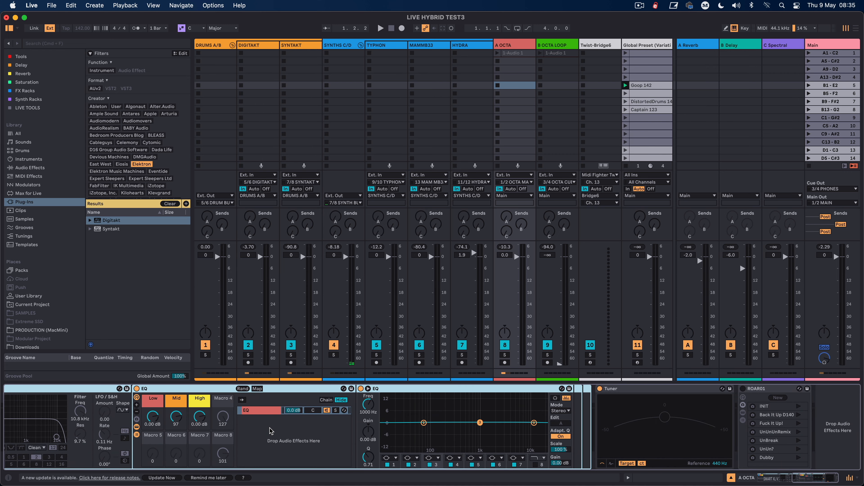
scroll(272, 431, left, 20)
Switch to the Brave browser and highlight the price on the RM Vibes DJM Mixer product page.
mouse_move(149, 481)
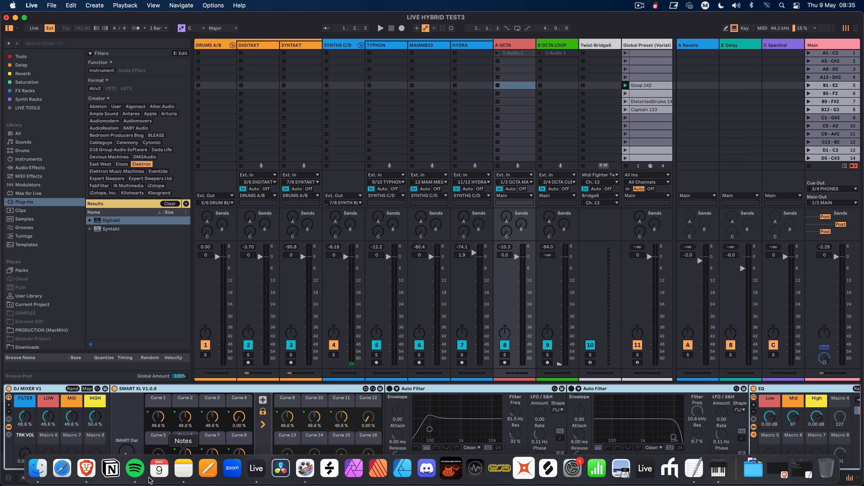
click(86, 469)
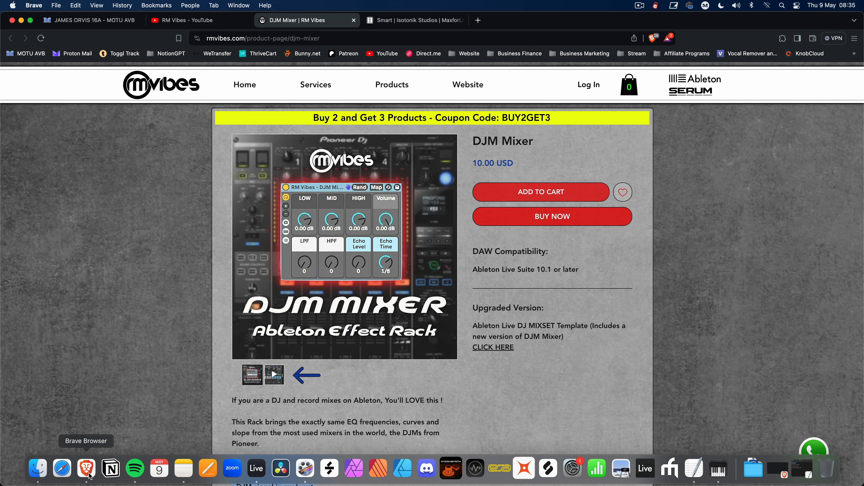
click(400, 22)
click(303, 18)
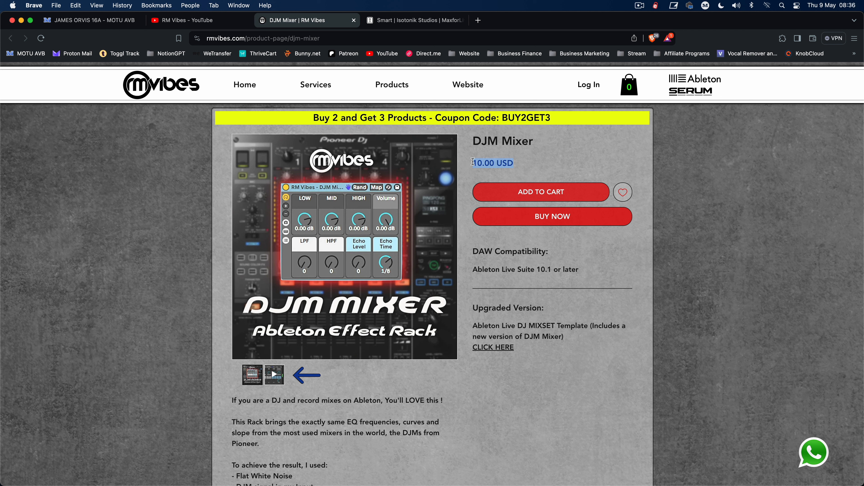
Look through the Isotonik Studios Smart XL product page and highlight its sale price.
click(395, 20)
scroll(271, 306, down, 10)
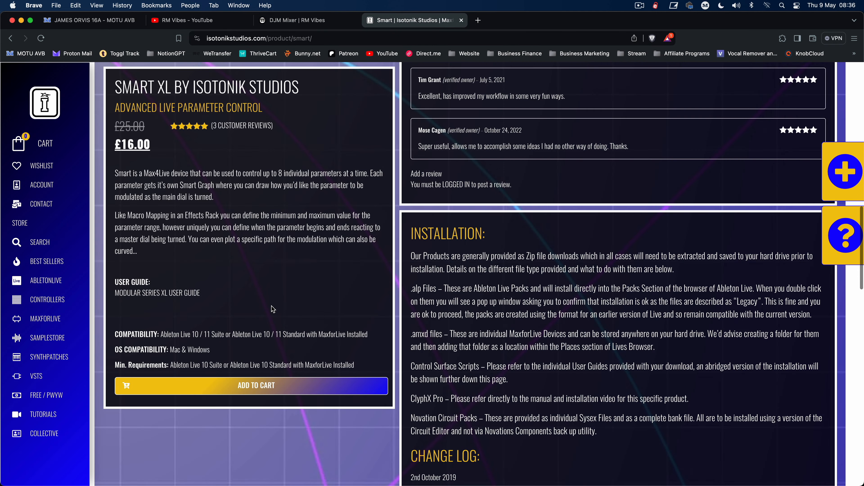
scroll(277, 306, down, 5)
scroll(280, 232, up, 5)
scroll(279, 232, up, 4)
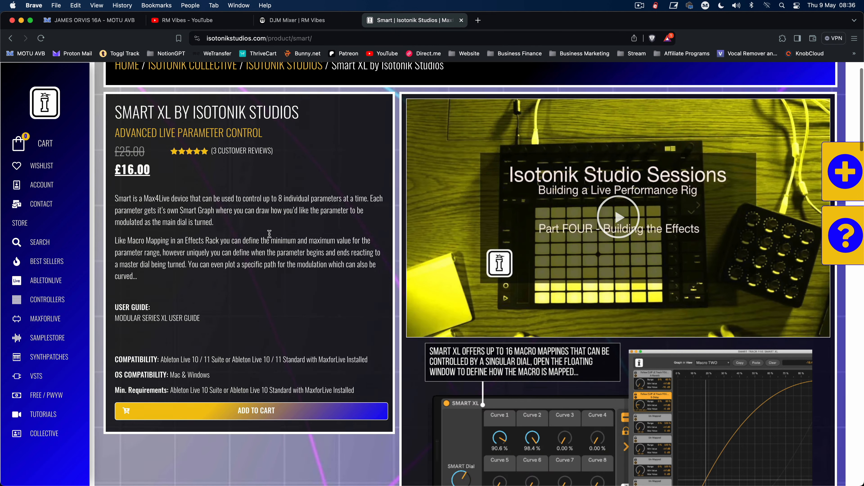
drag(162, 196, 114, 193)
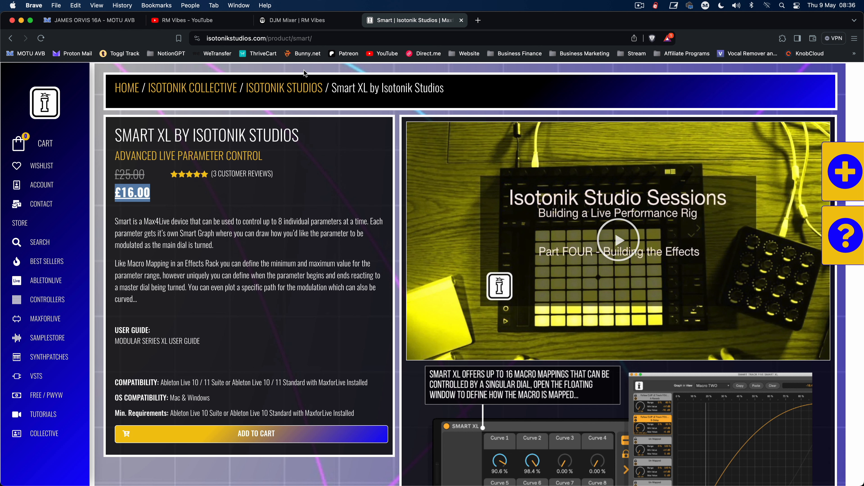
Compare the DJM Mixer and Smart XL product pages and their prices.
click(306, 20)
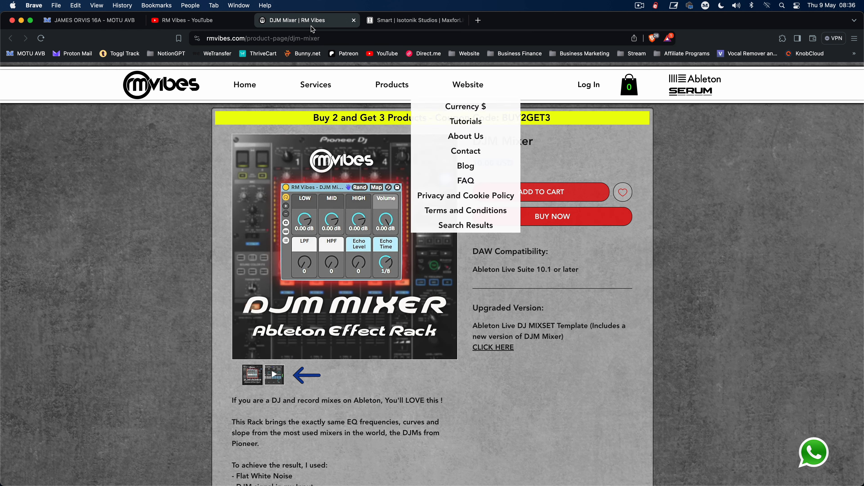
click(408, 21)
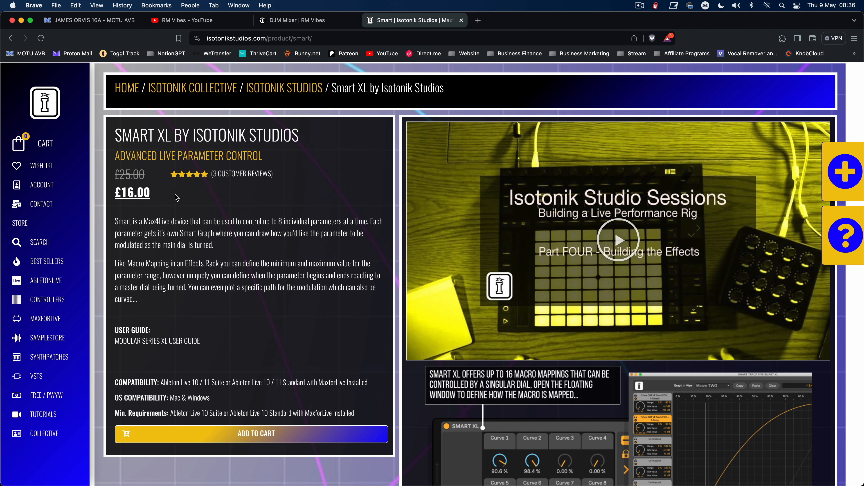
click(306, 20)
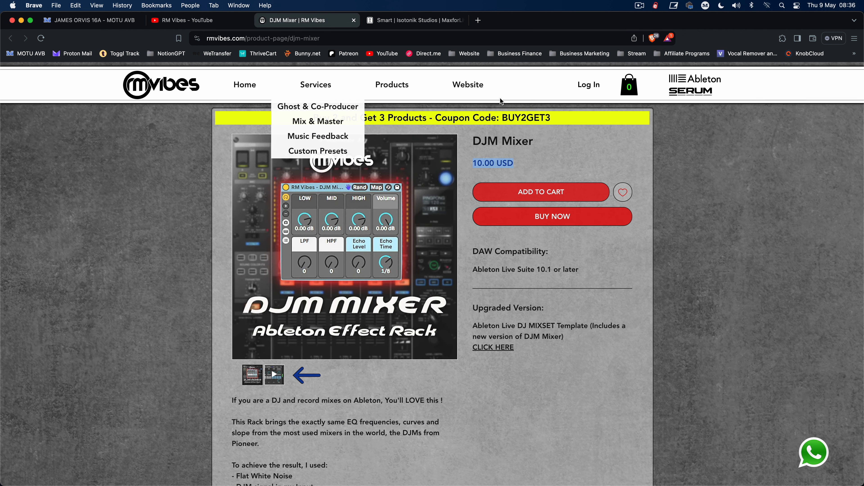
click(408, 20)
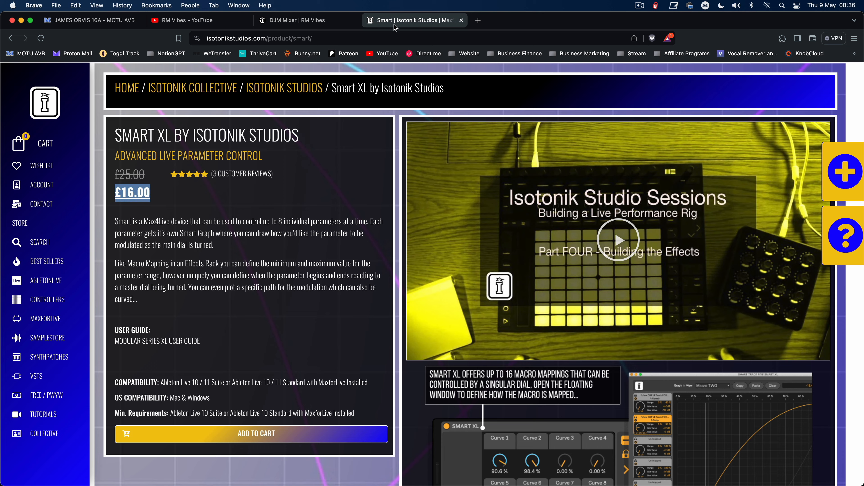
click(306, 20)
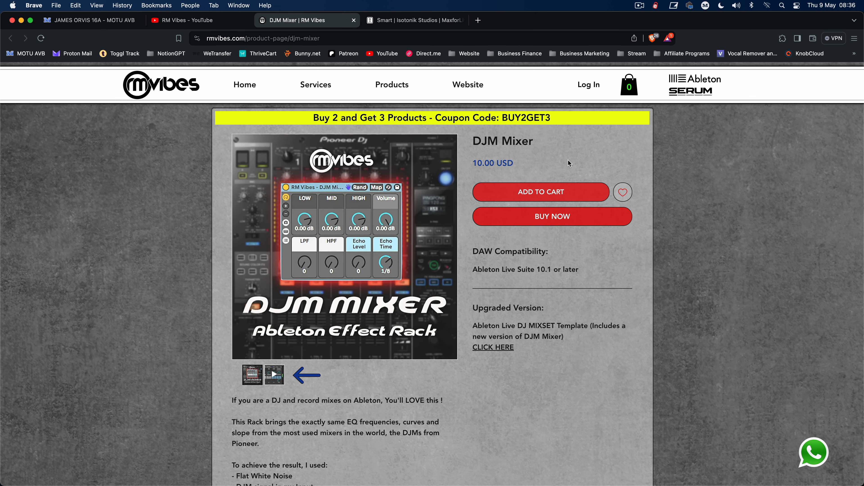
click(428, 23)
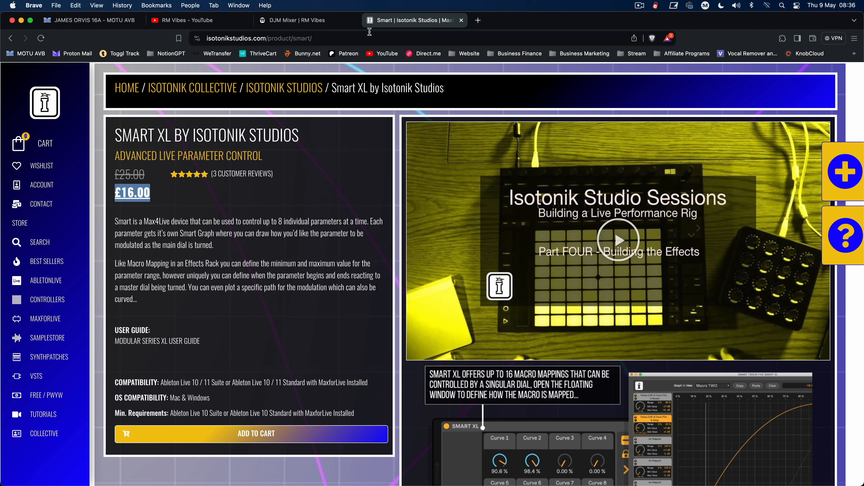
click(317, 20)
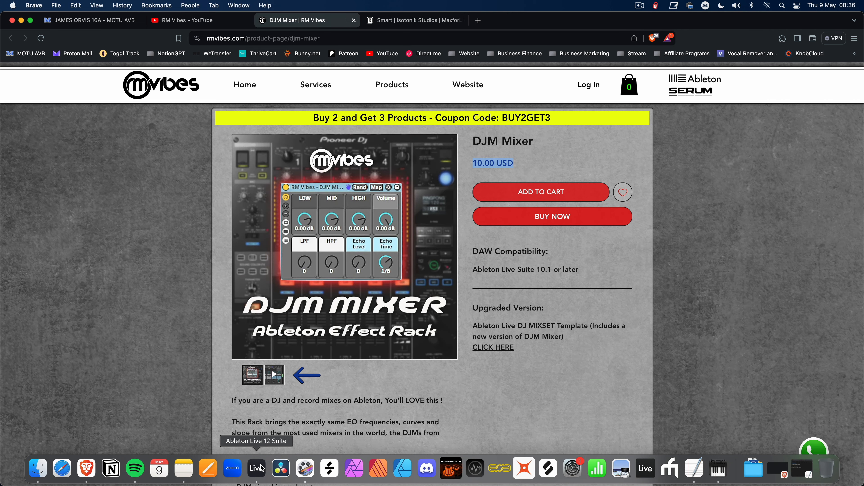
Switch back to Ableton Live, select the EQ rack on the A OCTA track and review the device chain around it.
click(262, 469)
scroll(222, 391, right, 3)
scroll(222, 391, left, 3)
click(544, 386)
click(635, 390)
scroll(611, 399, right, 3)
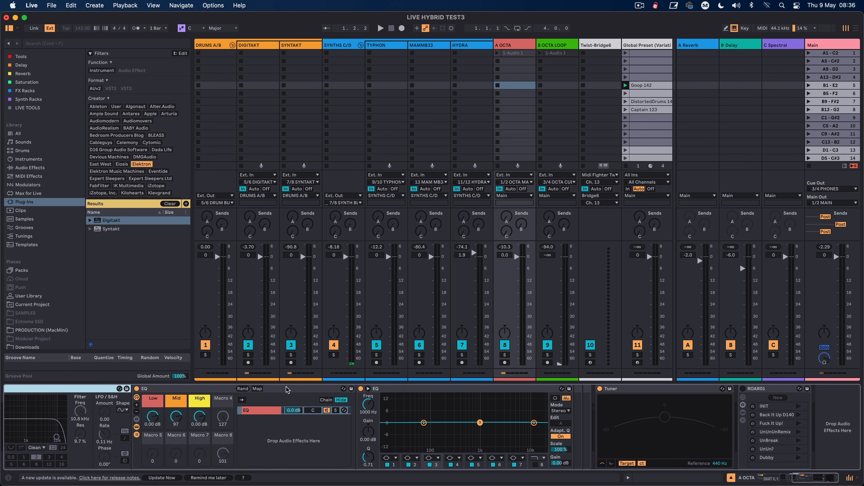
scroll(470, 408, left, 10)
scroll(530, 415, left, 8)
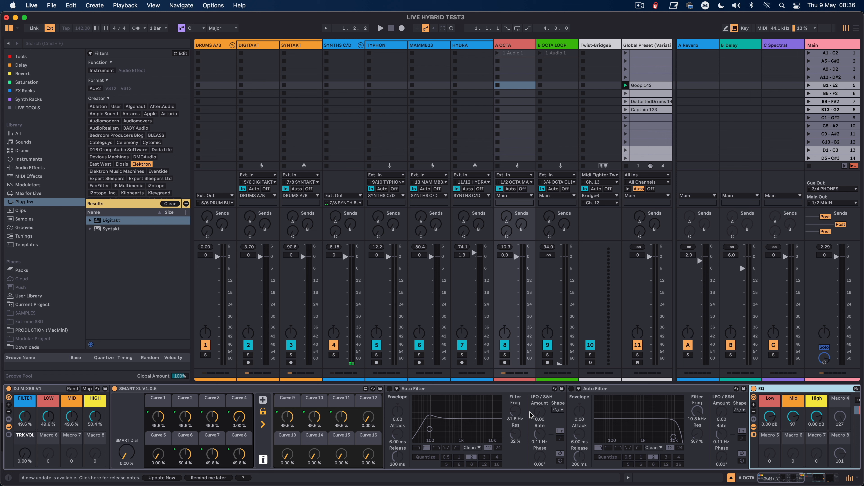
Walk through the A OCTA chain device by device, from Smart XL and both Auto Filters to the EQ, and compare the B OCTA LOOP track.
click(214, 391)
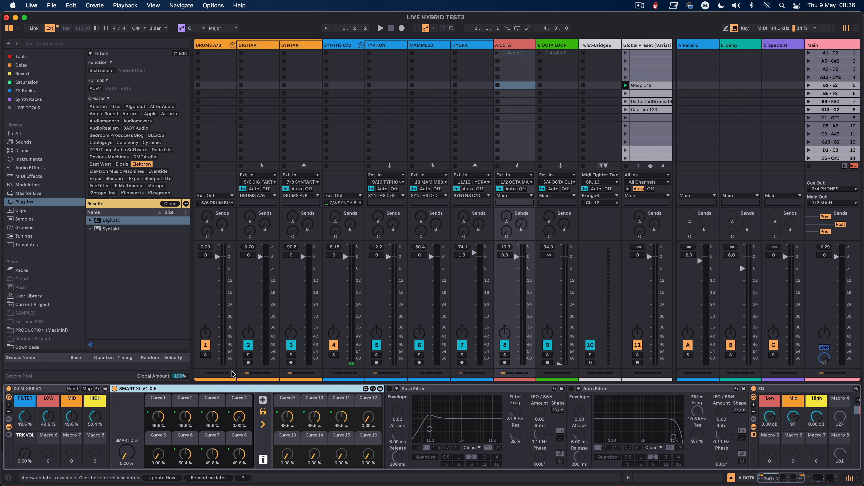
click(443, 390)
click(598, 388)
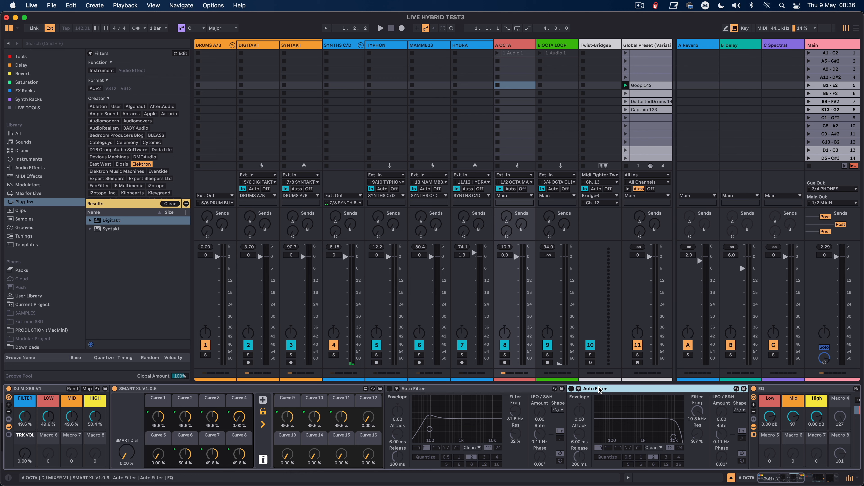
scroll(579, 398, right, 7)
click(578, 400)
scroll(577, 395, left, 7)
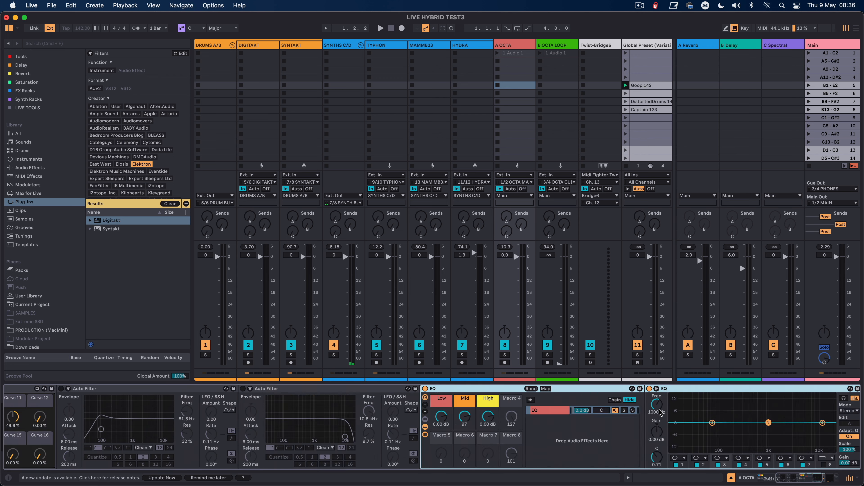
click(46, 388)
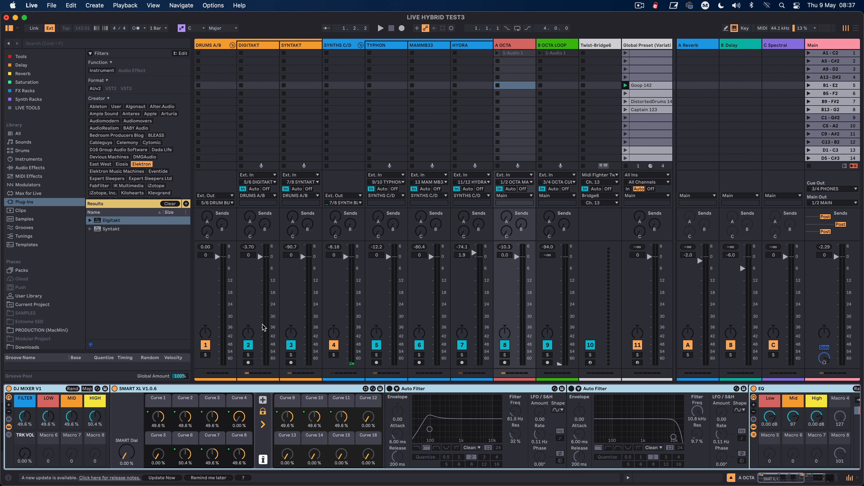
click(541, 46)
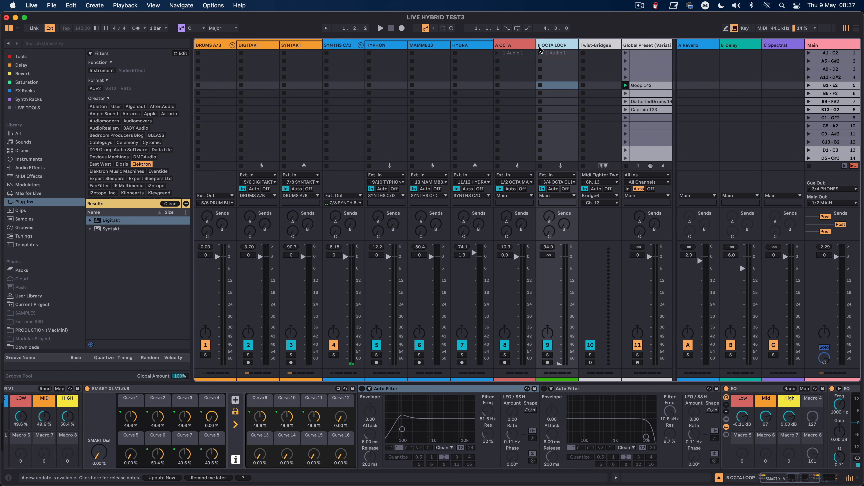
click(512, 47)
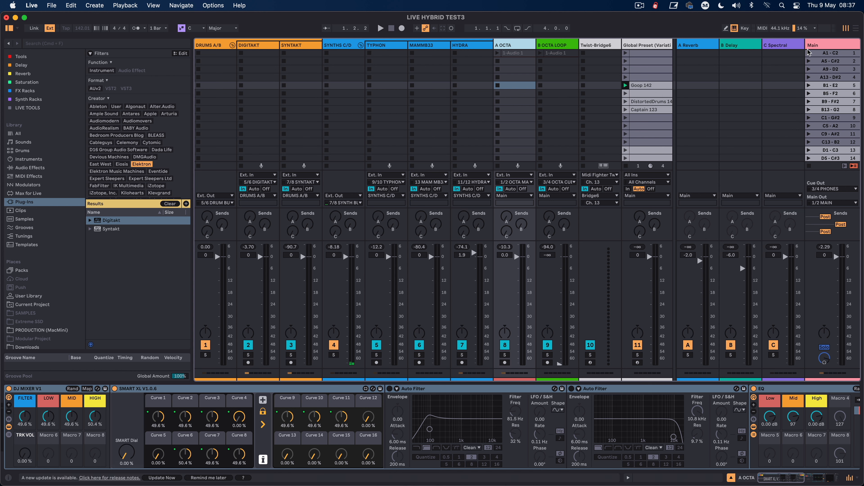
click(639, 5)
click(639, 5)
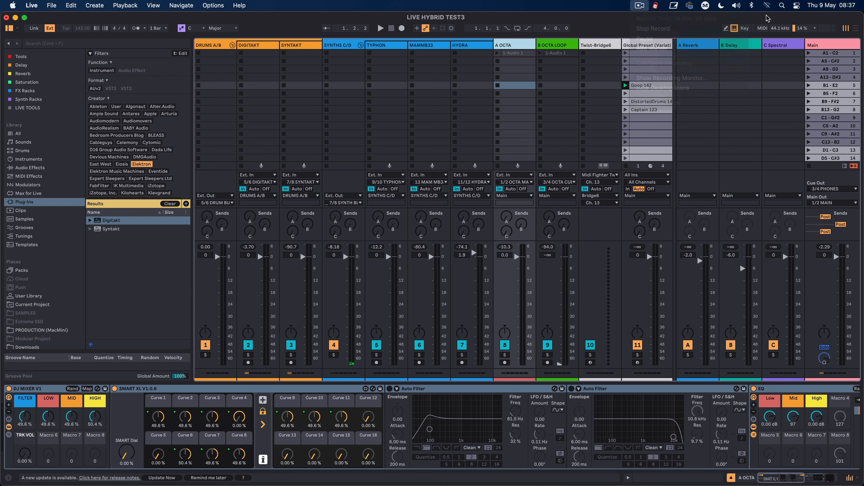
click(782, 5)
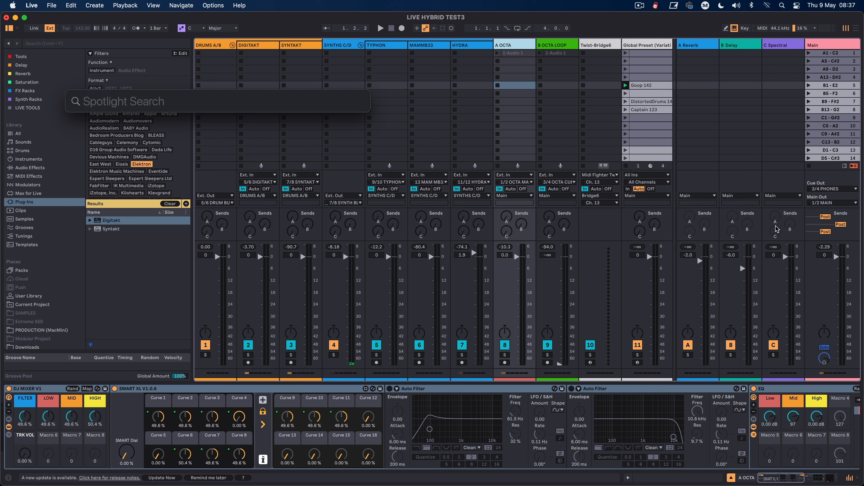
click(742, 150)
Switch to Midifighter Utility and examine the encoder settings of the first encoder and the second bottom-row encoder in Bank 1.
mouse_move(684, 484)
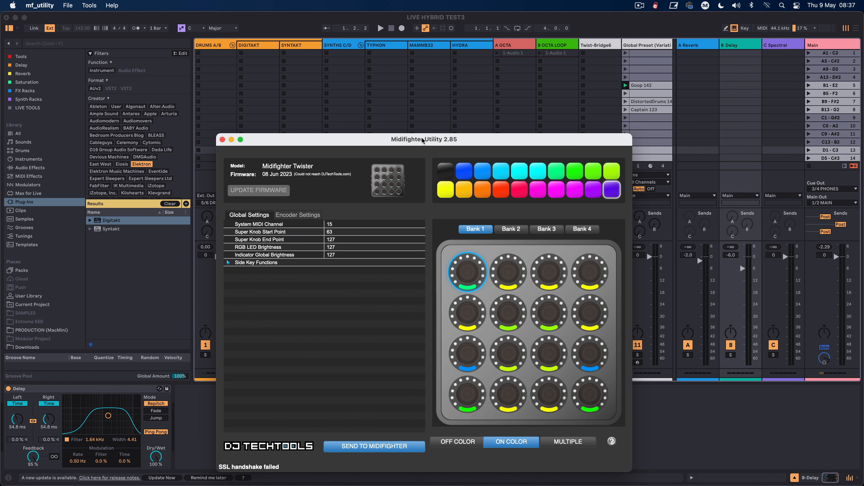
drag(422, 138, 370, 32)
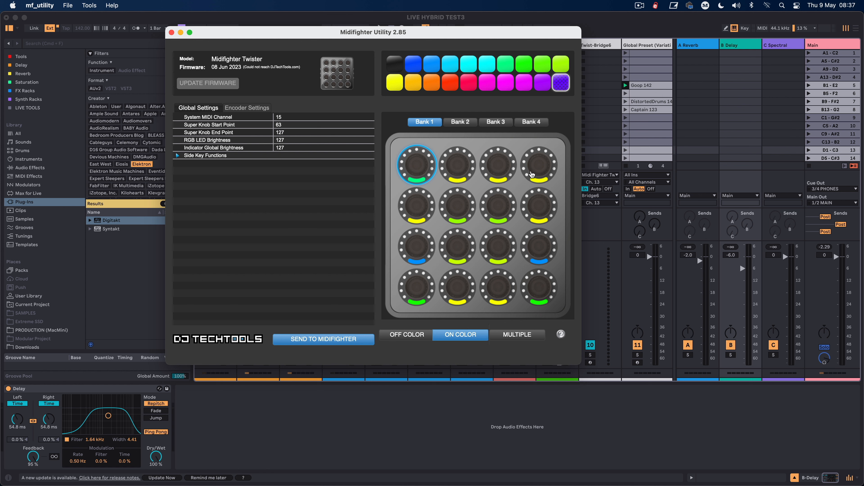
click(302, 119)
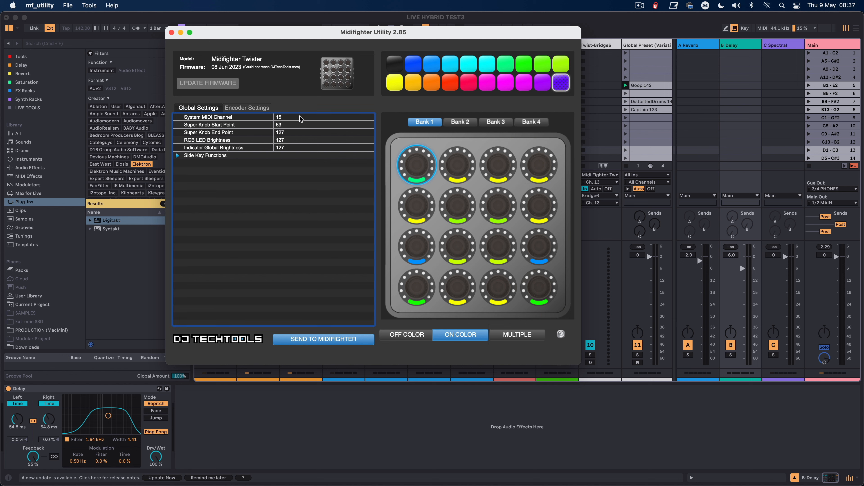
click(229, 108)
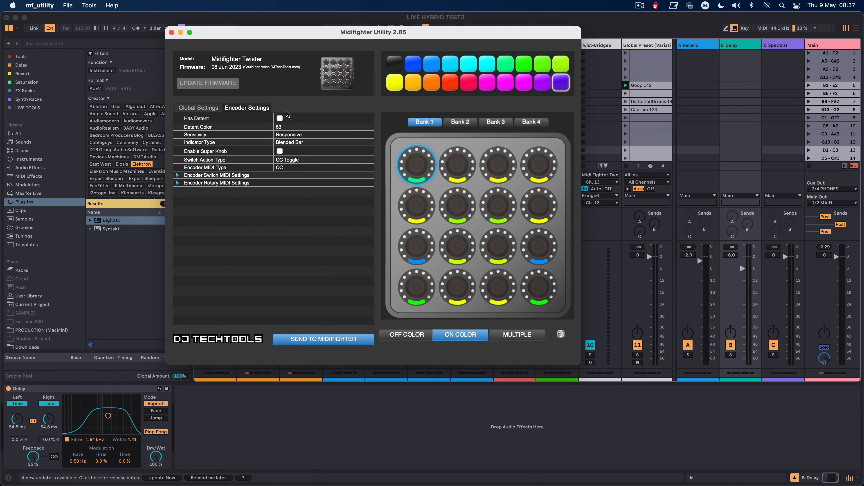
click(415, 158)
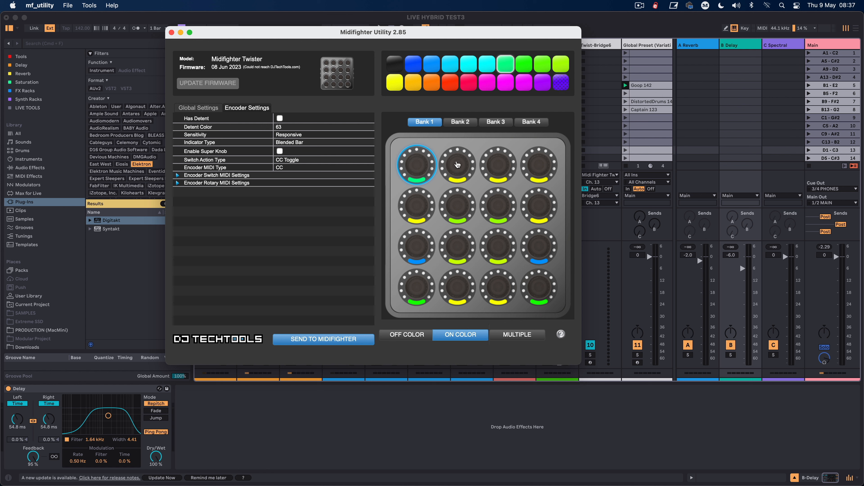
click(457, 286)
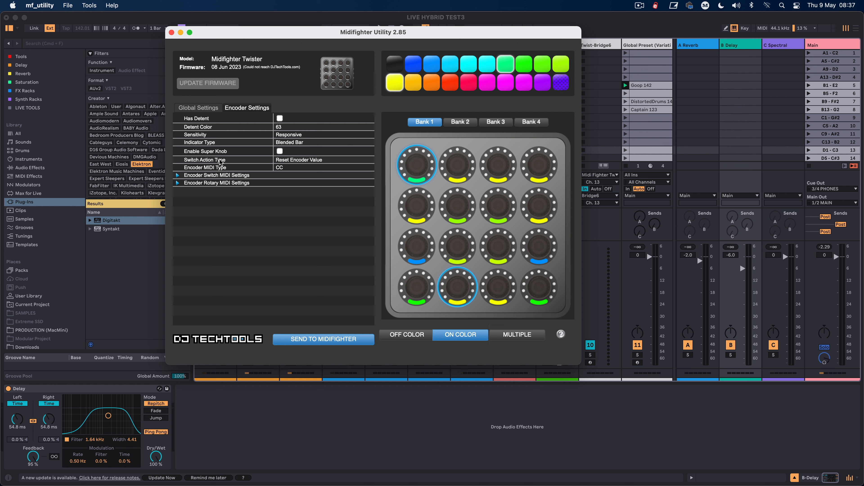